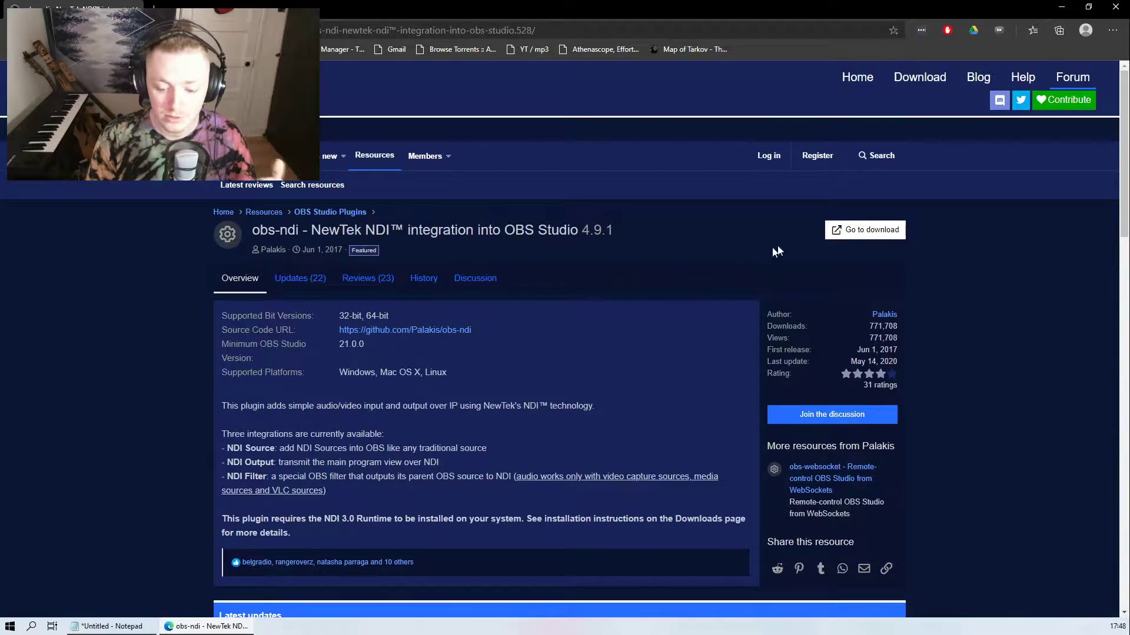
# Open the obs-ndi GitHub release page, check its Windows installer under Assets, then return to NDI Tools.
pyautogui.click(868, 231)
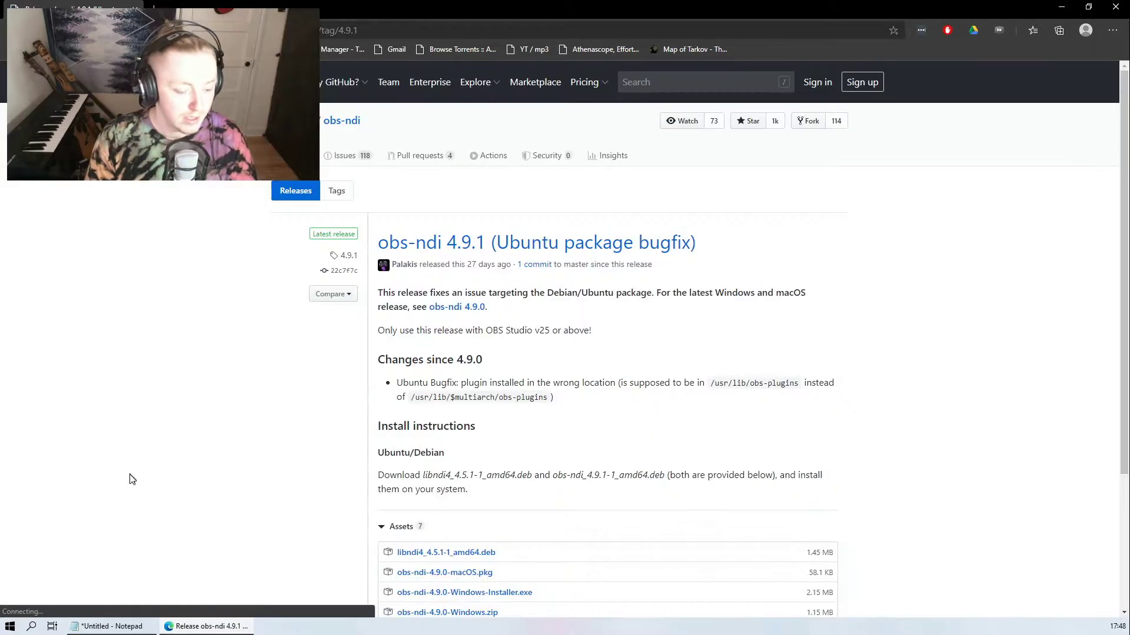
pyautogui.scroll(-4, 315, 326)
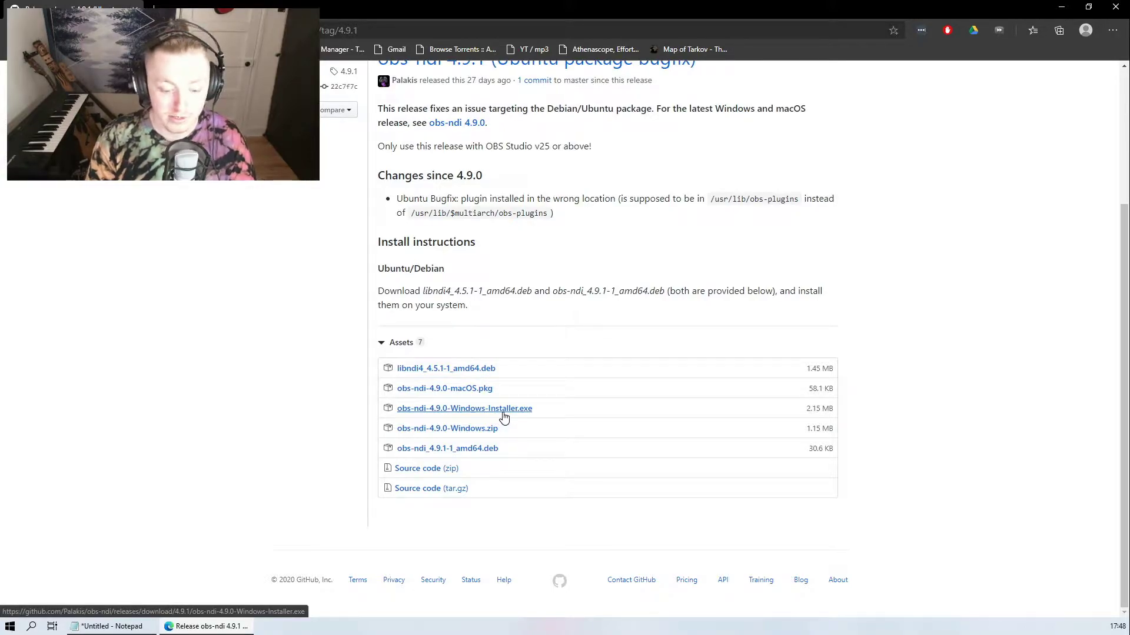
pyautogui.scroll(3, 323, 405)
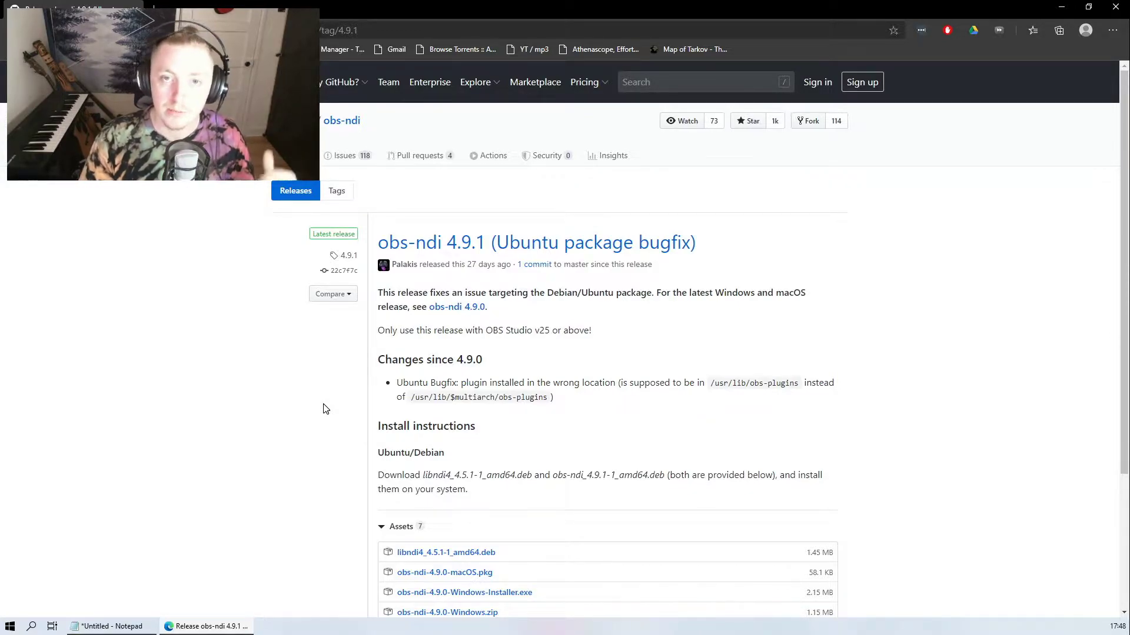
pyautogui.scroll(-3, 325, 409)
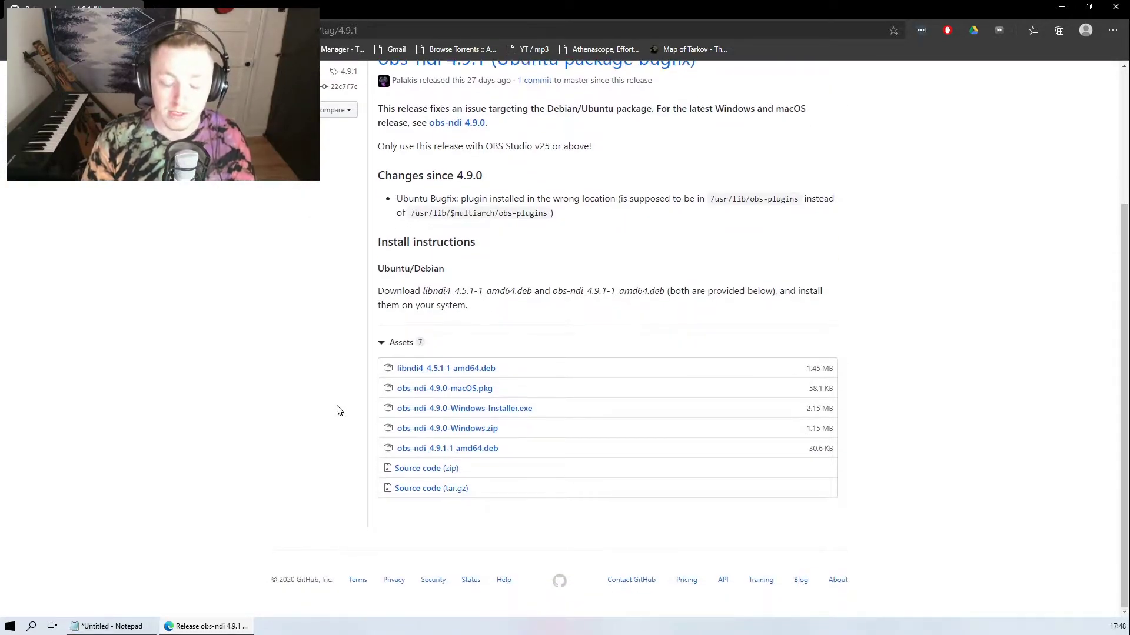
pyautogui.scroll(3, 339, 410)
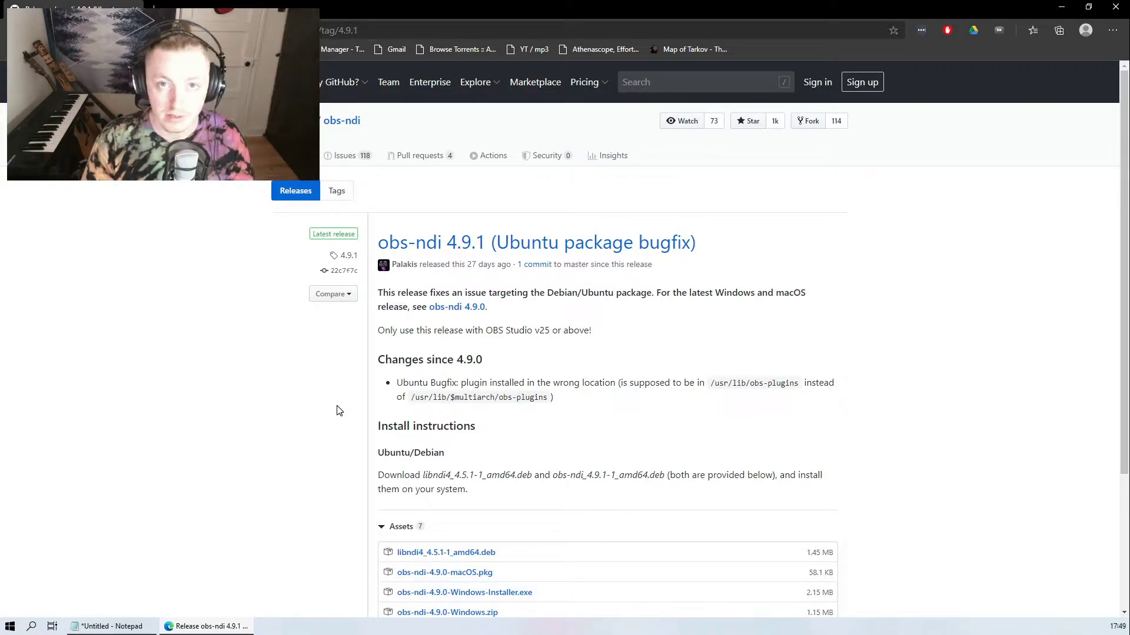
pyautogui.hotkey('alt', 'Left')
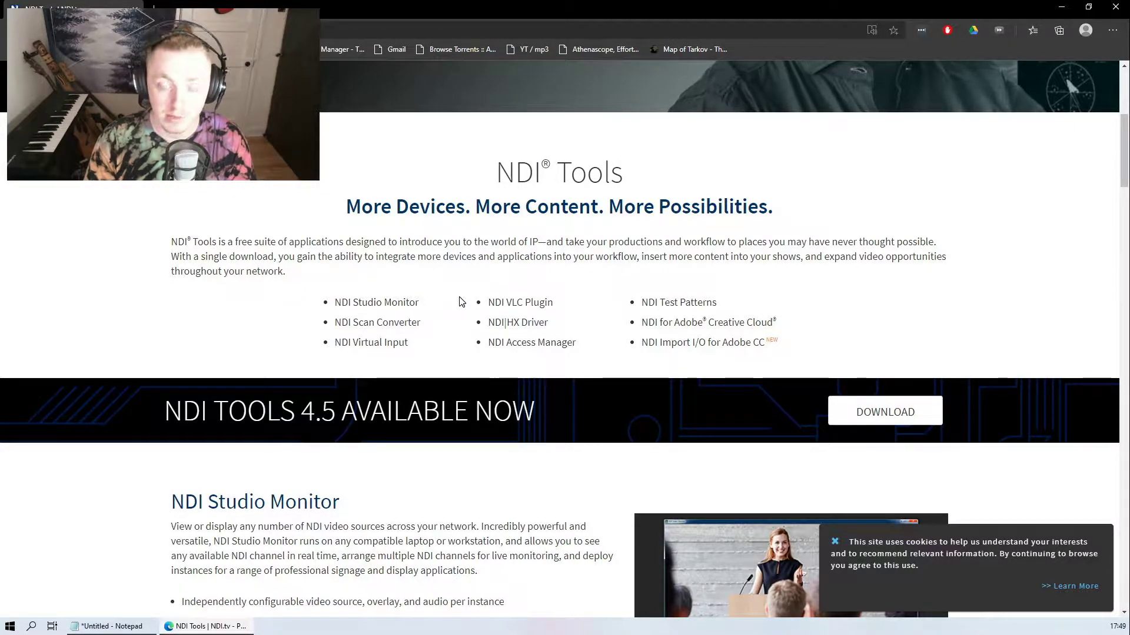
# Scroll the NDI Tools 4.5 page back up to the list of included applications.
pyautogui.scroll(2, 461, 302)
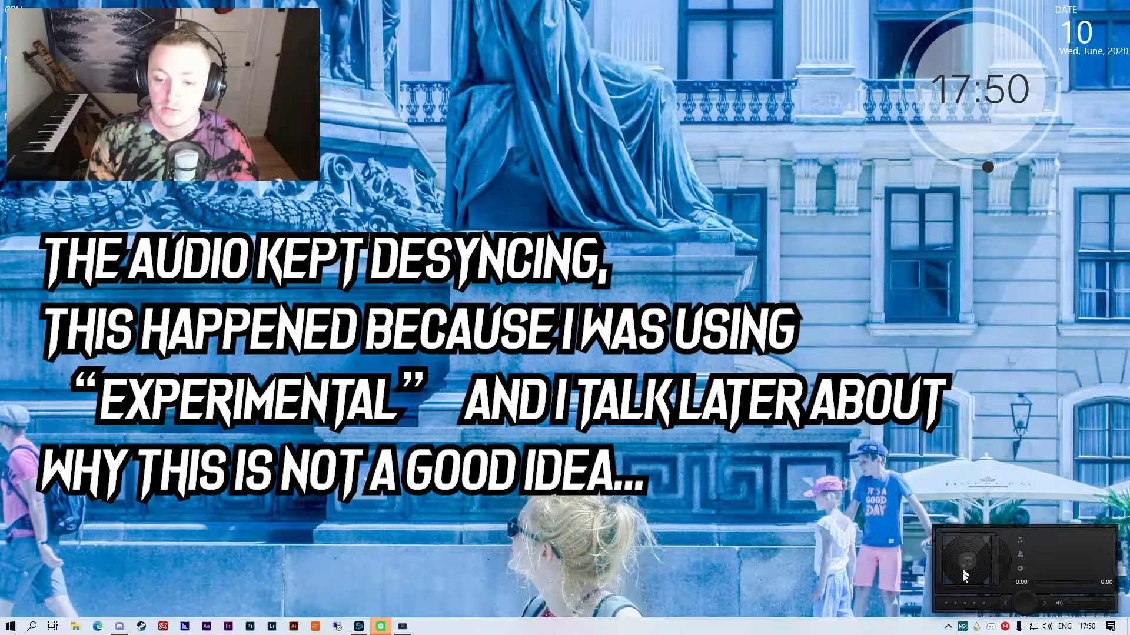
# Launch NDI Scan Converter from the Start menu search ('scva').
pyautogui.press('super')
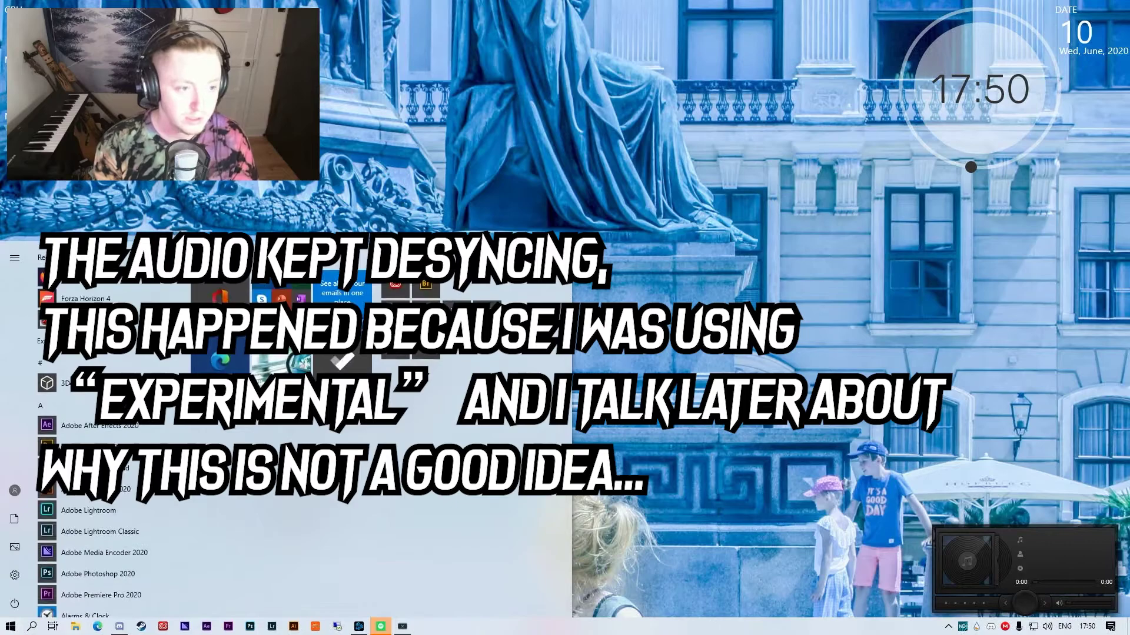
pyautogui.write('scva')
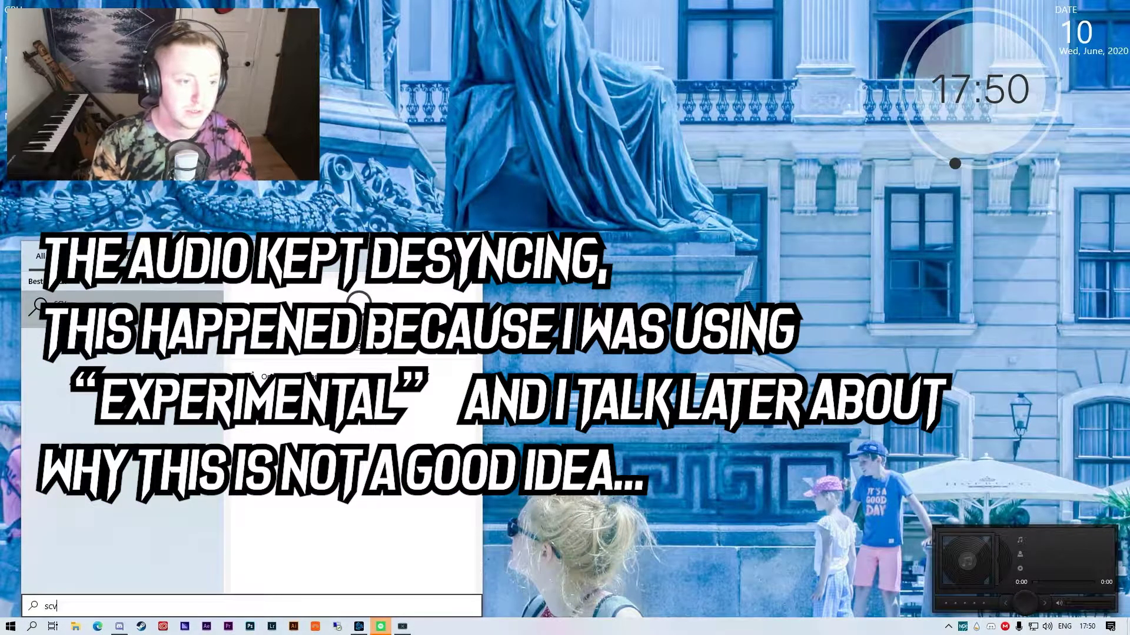
pyautogui.press('BackSpace')
pyautogui.press('BackSpace')
pyautogui.press('BackSpace')
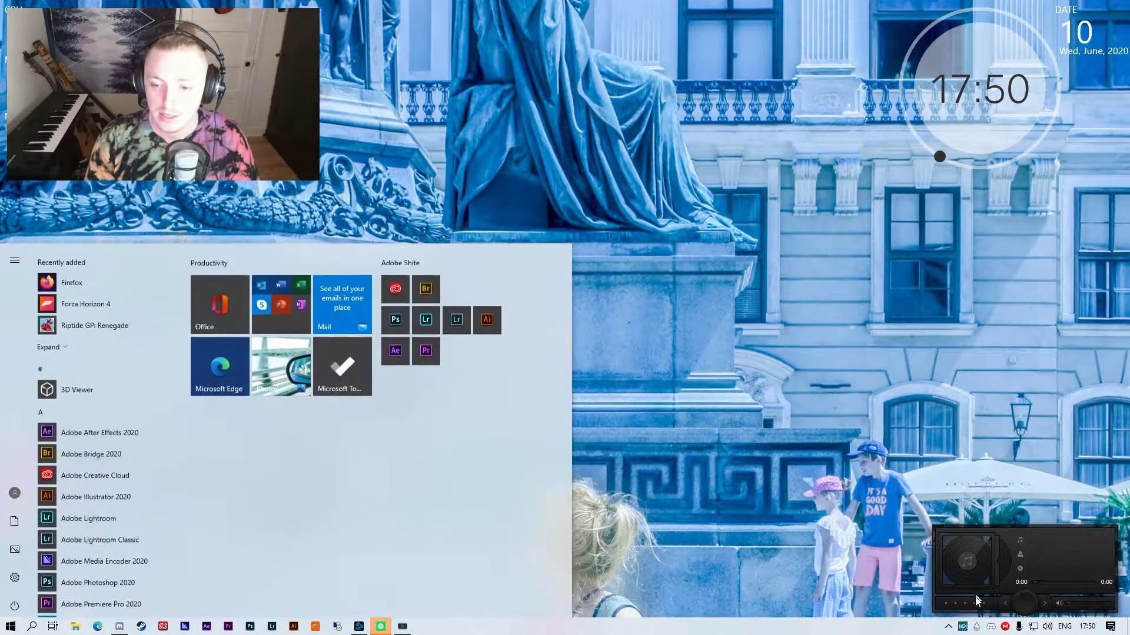
pyautogui.press('Escape')
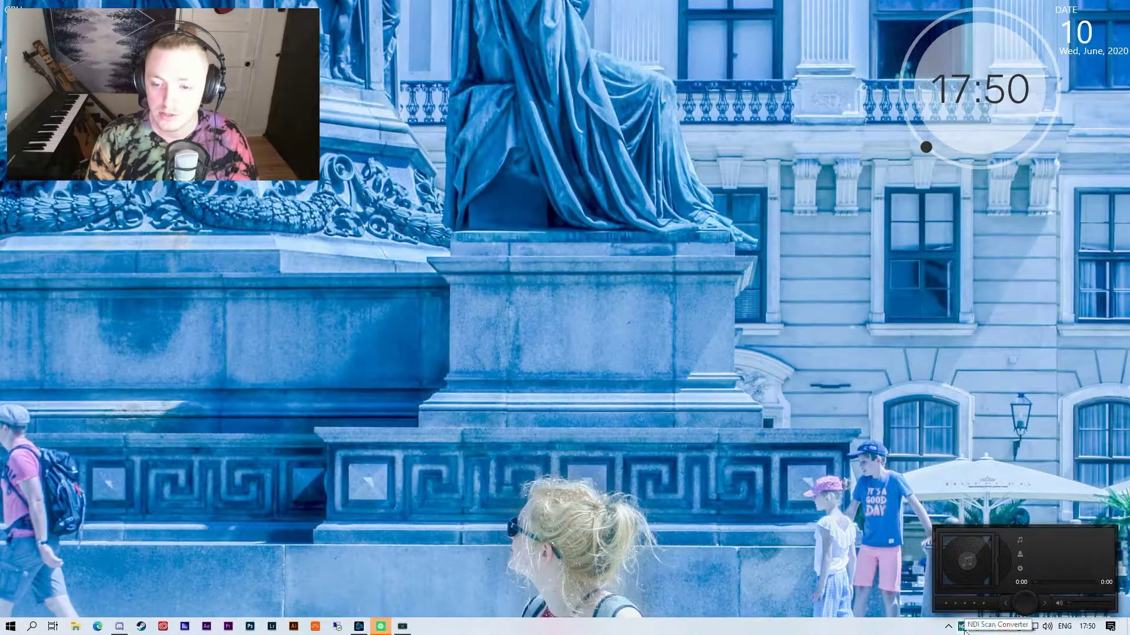
# Check Scan Converter's tray menu: Broadcast Stream Mix audio source and Webcam Video Source enabled.
pyautogui.rightClick(963, 627)
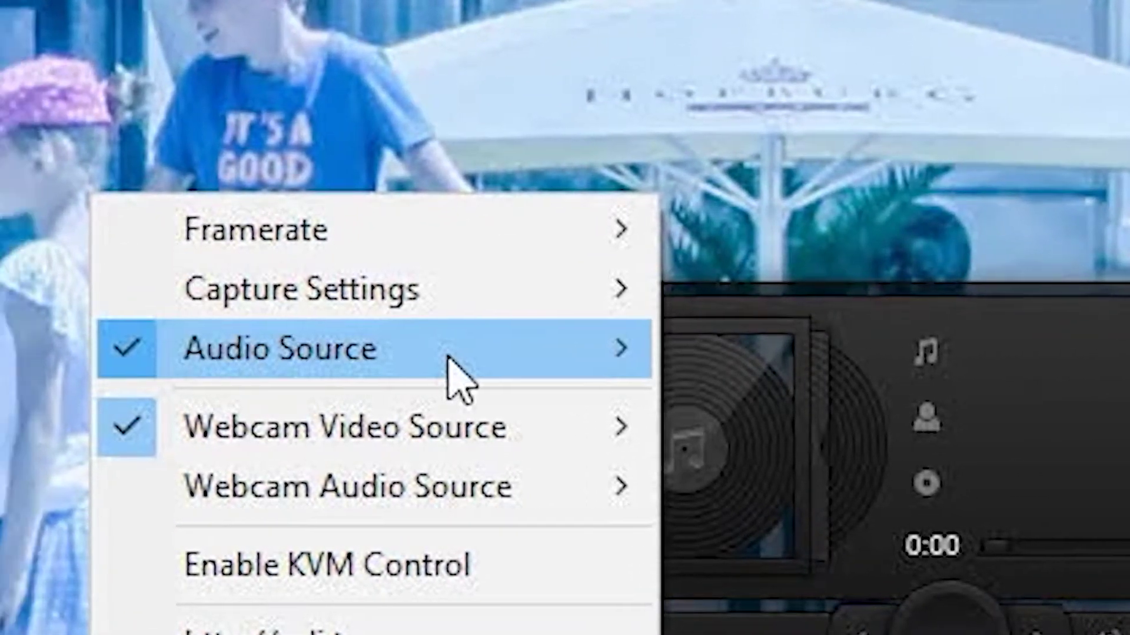
pyautogui.moveTo(412, 353)
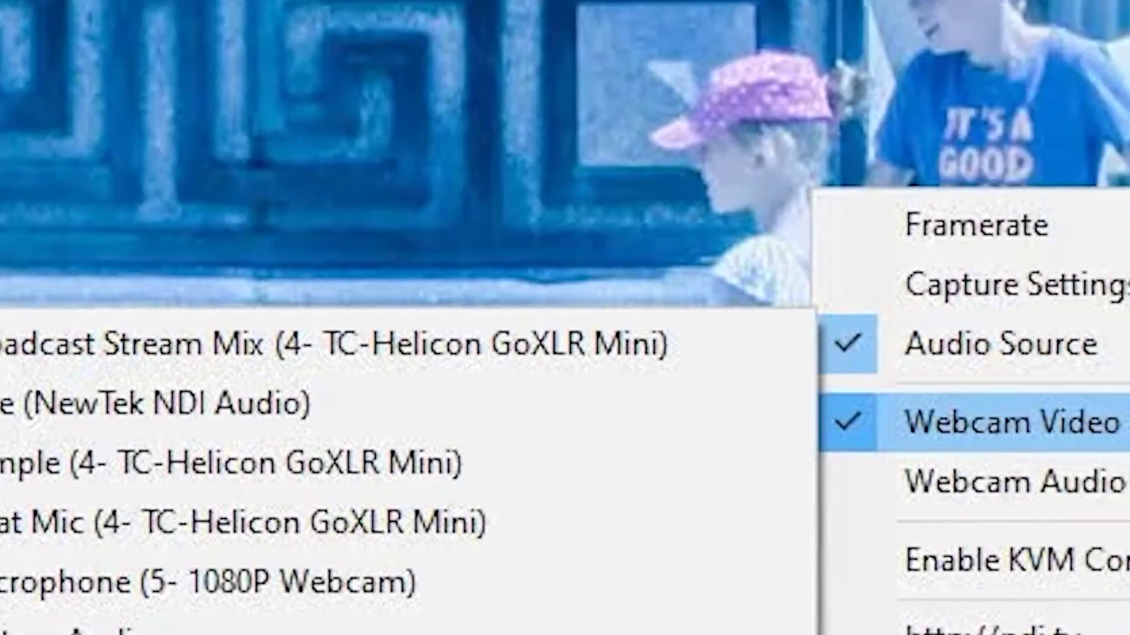
pyautogui.moveTo(390, 476)
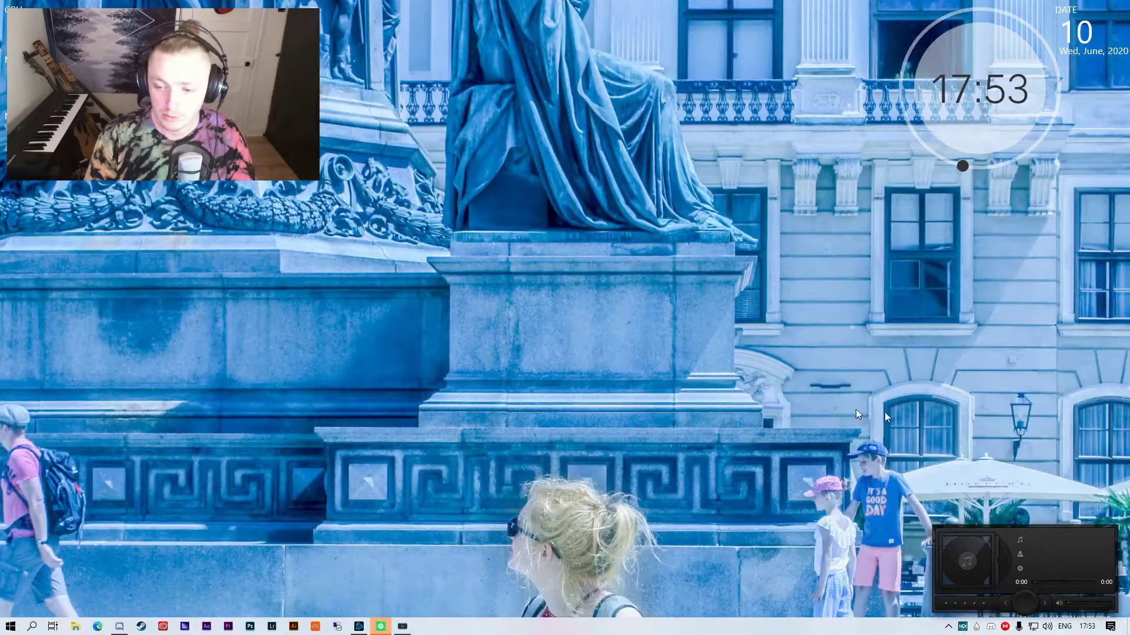
# Pick 1080P Webcam at 1920x1080 25.00Hz as Scan Converter's webcam video source.
pyautogui.rightClick(963, 627)
pyautogui.moveTo(944, 565)
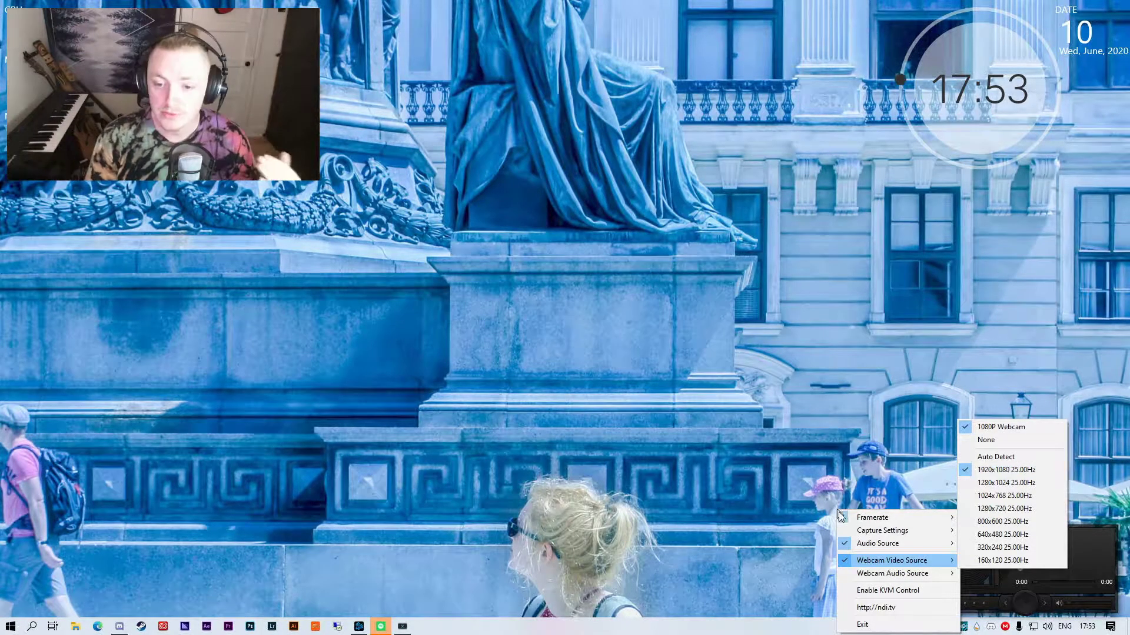
pyautogui.moveTo(894, 564)
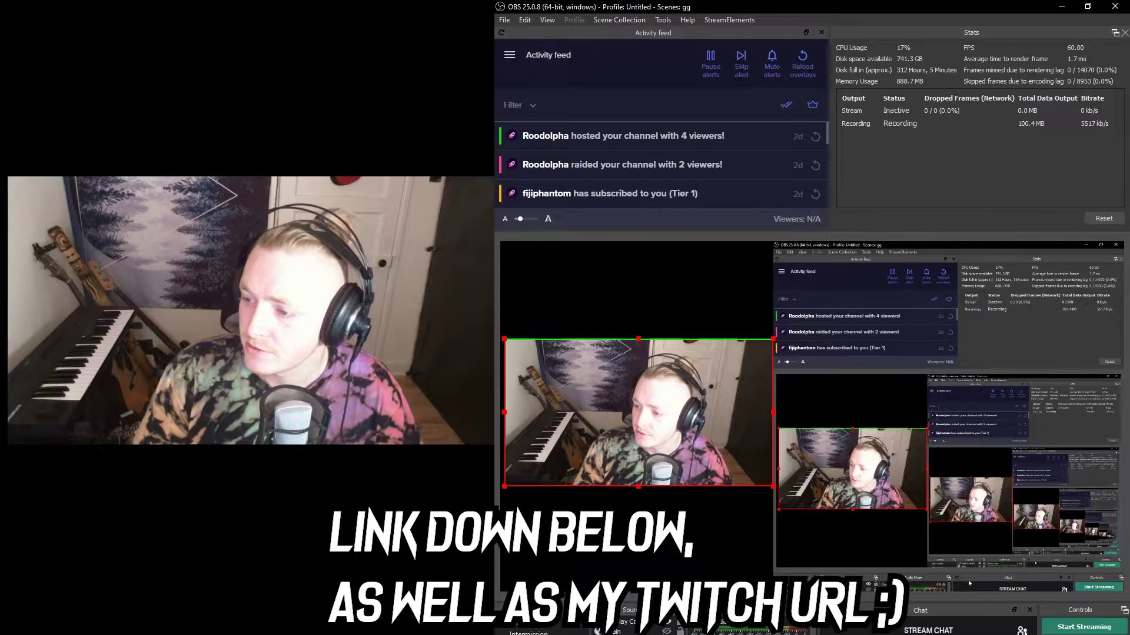
# Check the OBS Tools menu for the NDI plugin's settings.
pyautogui.click(674, 21)
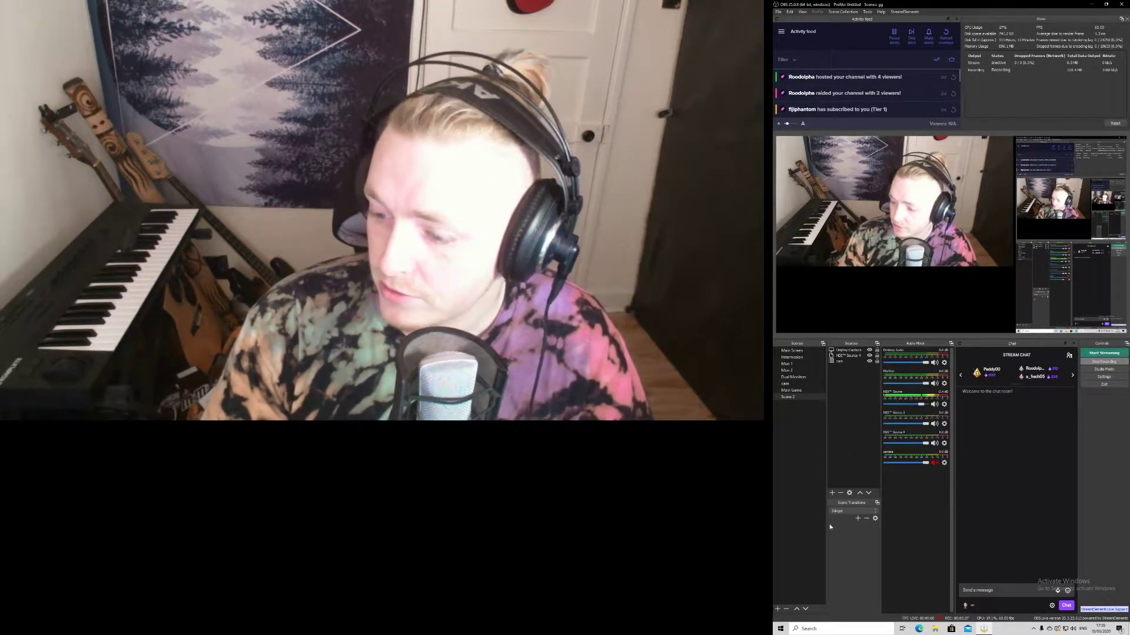
# Start adding a new NDI™ Source to Scene 2 from the Sources add list.
pyautogui.rightClick(852, 357)
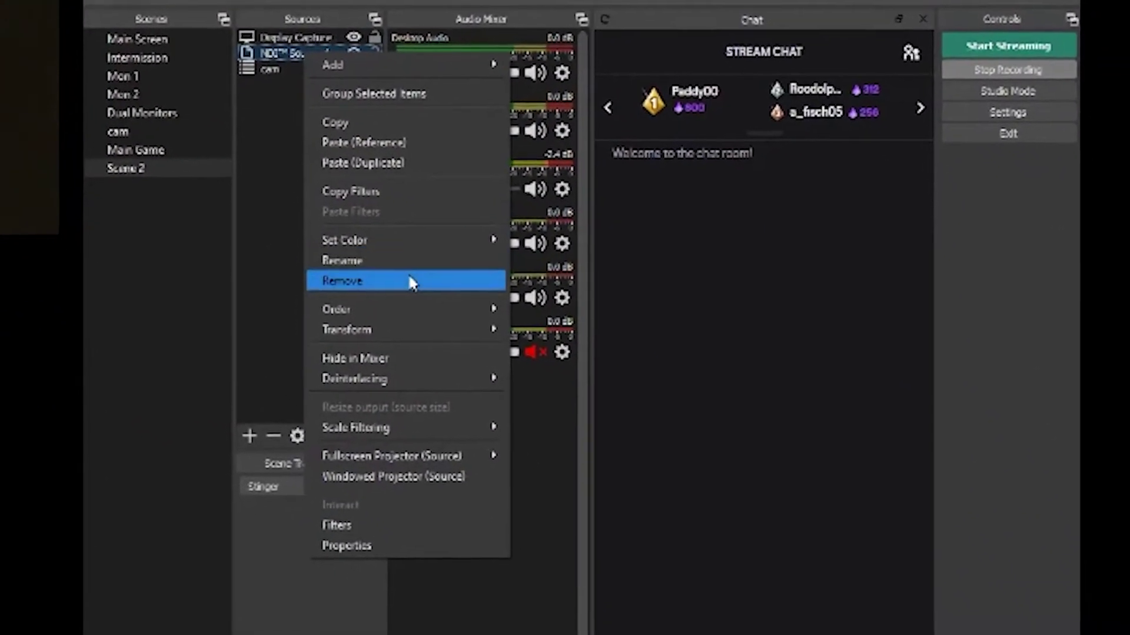
pyautogui.press('Escape')
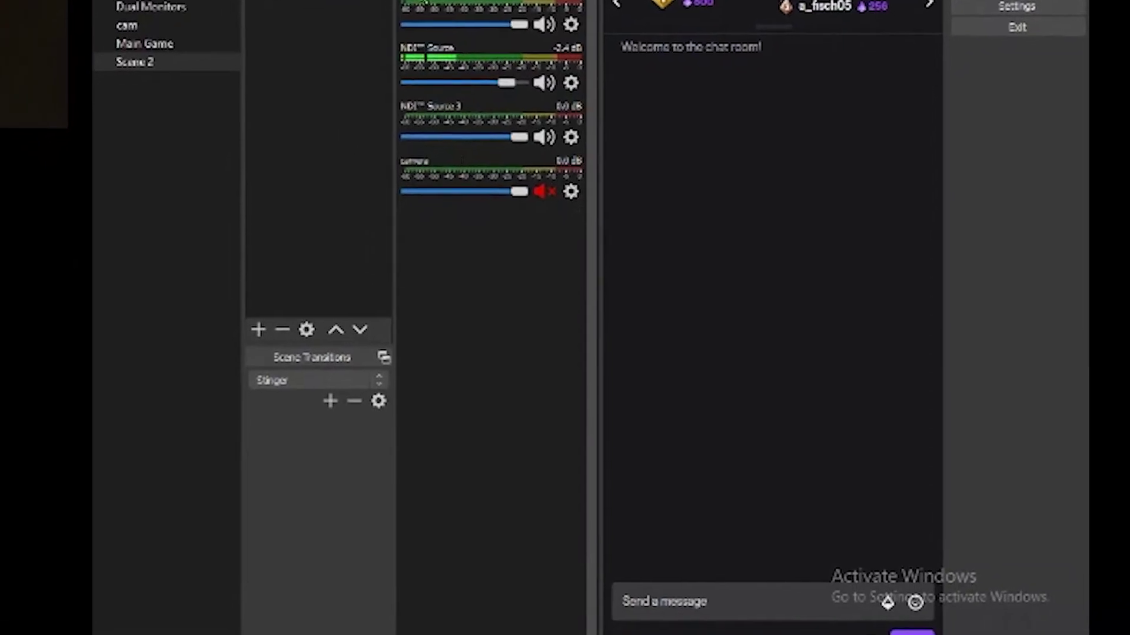
pyautogui.click(243, 356)
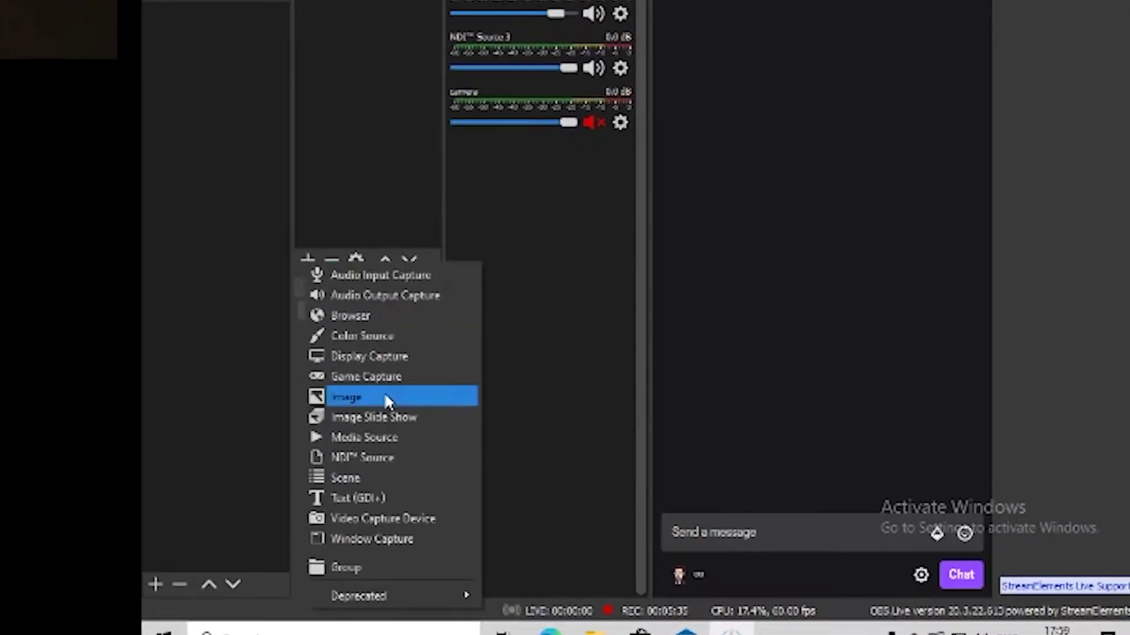
pyautogui.click(429, 454)
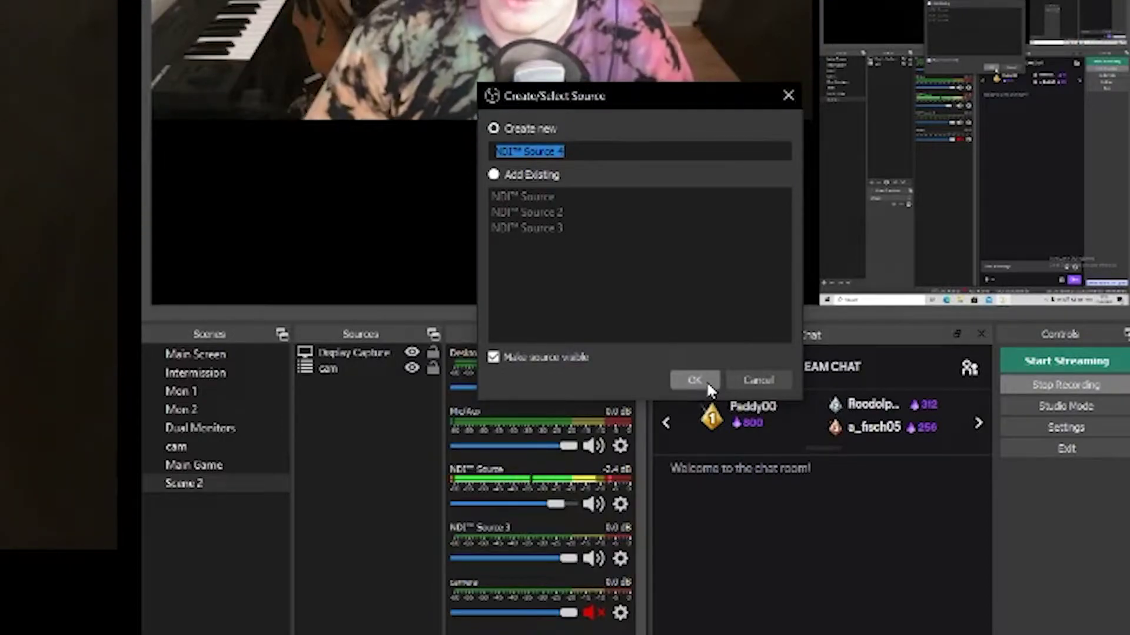
# Create NDI™ Source 4 and select GAMINGRIG (NVIDIA GeForce GTX 1050 Ti 1) as its source.
pyautogui.click(694, 380)
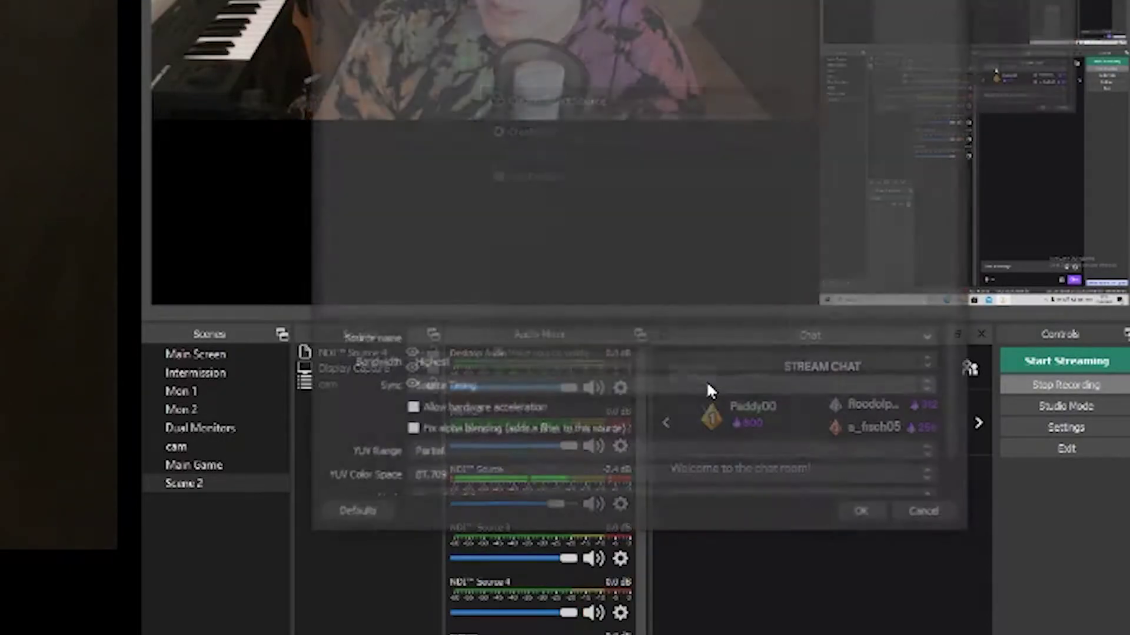
pyautogui.click(928, 339)
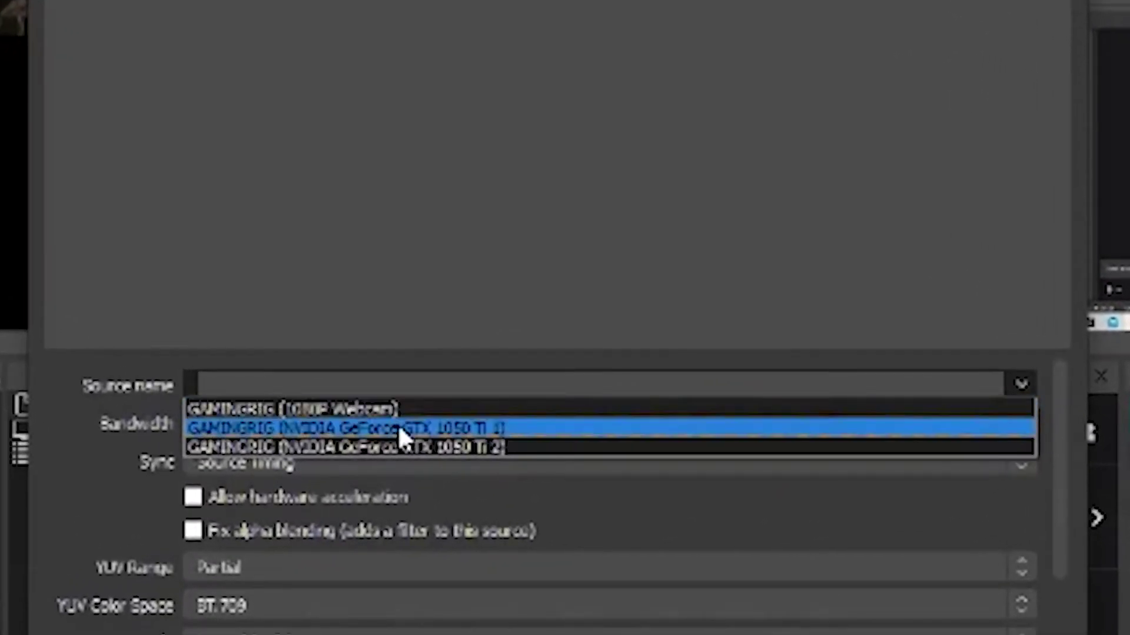
pyautogui.click(518, 435)
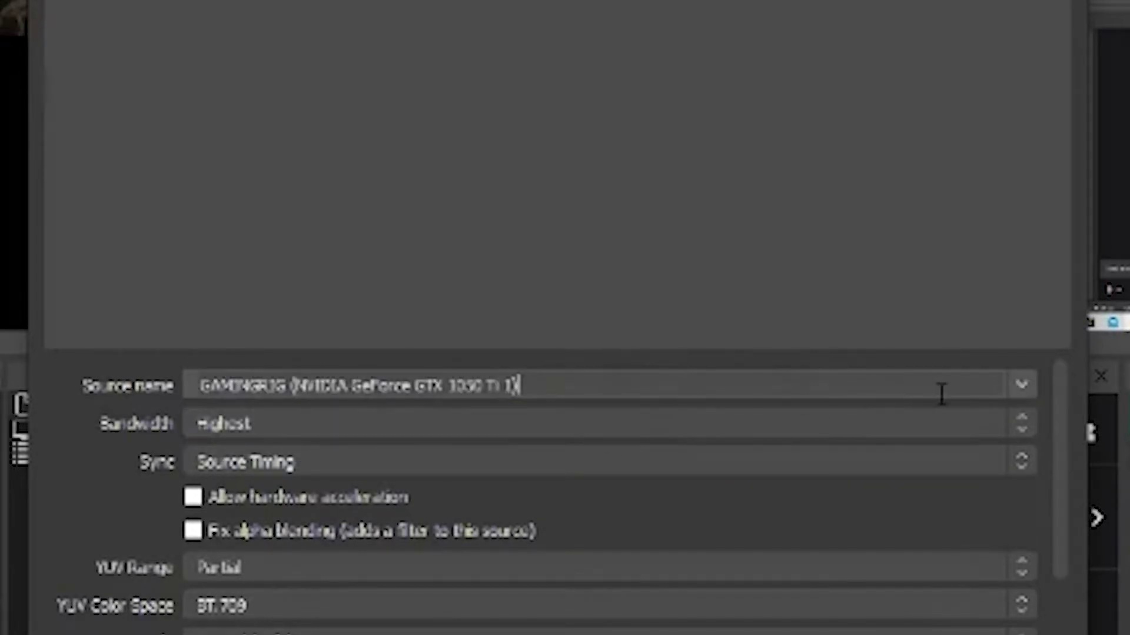
# Keep Bandwidth at Highest and set Sync to Network.
pyautogui.click(1021, 431)
pyautogui.click(1023, 440)
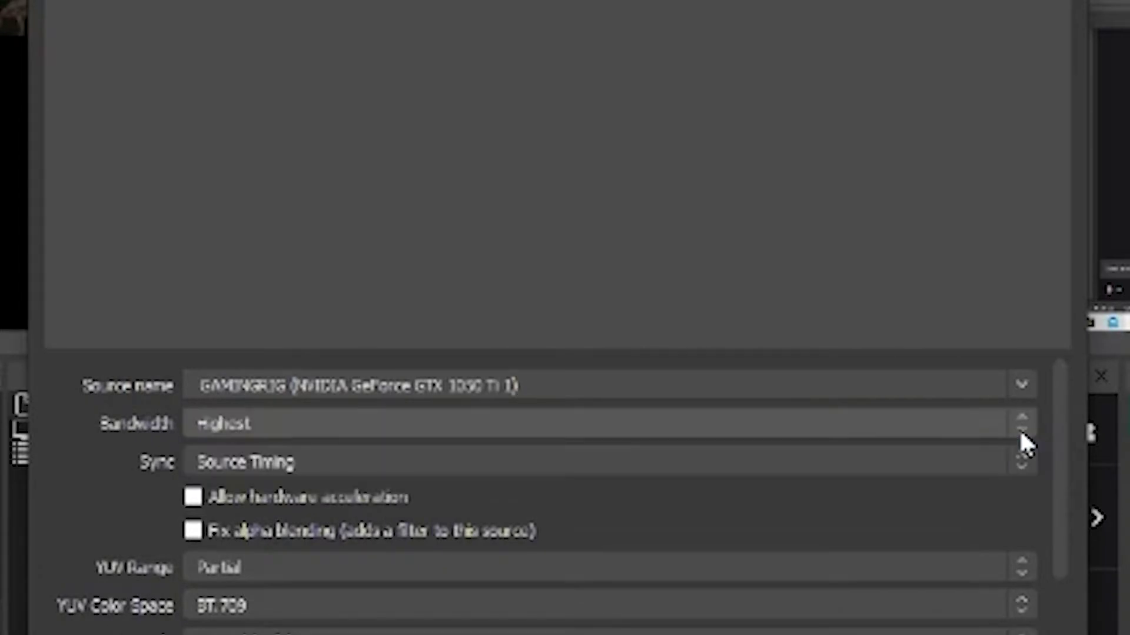
pyautogui.click(1016, 435)
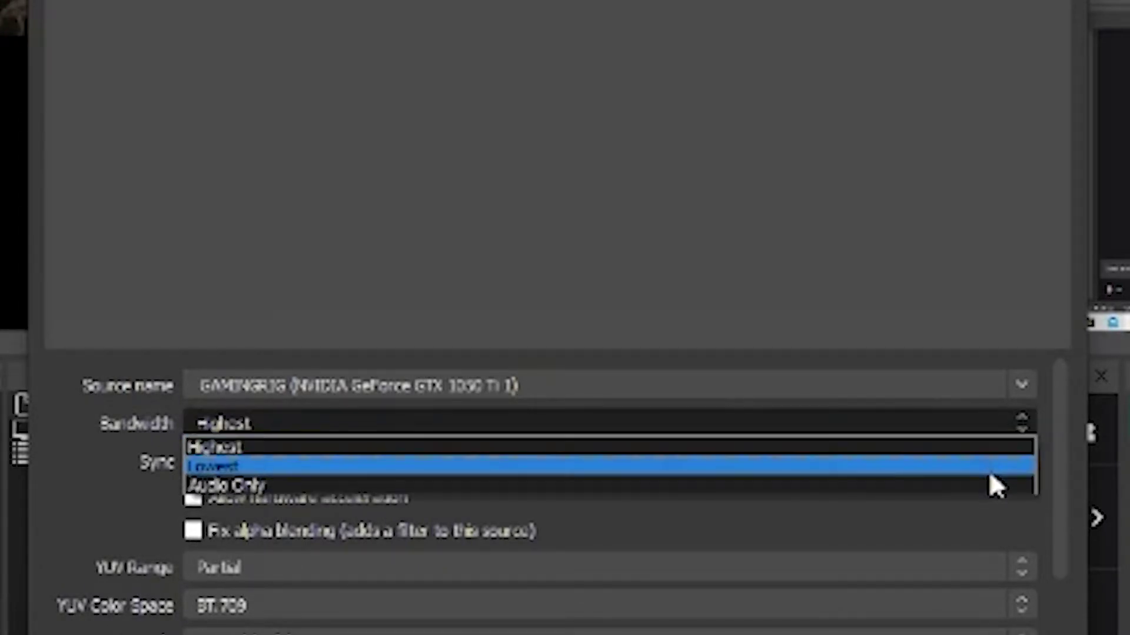
pyautogui.click(1025, 419)
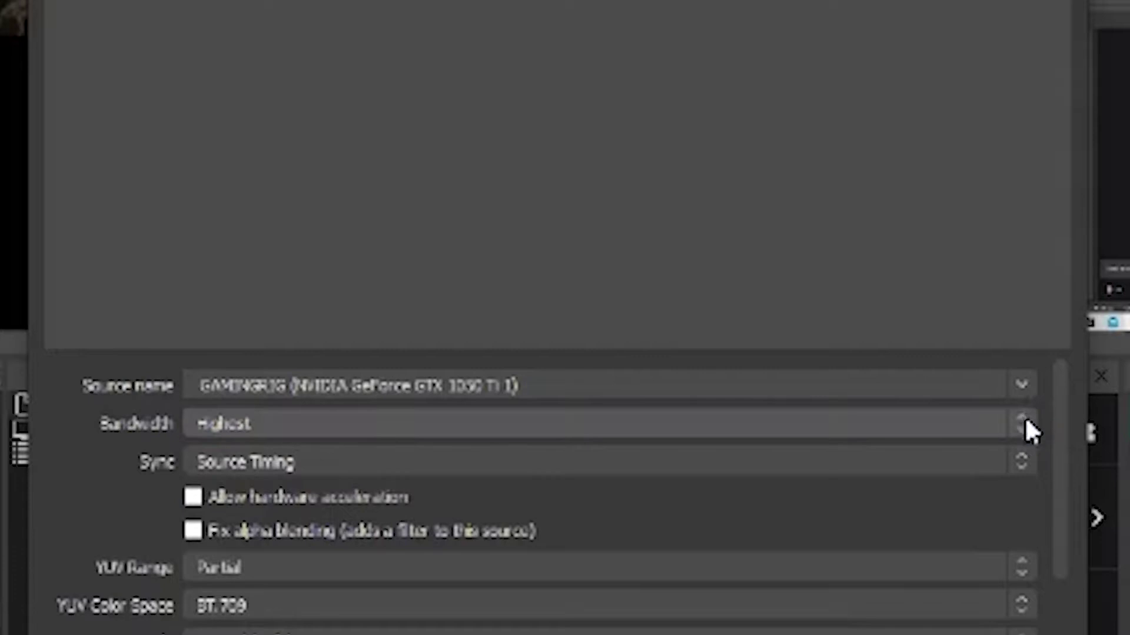
pyautogui.click(1025, 466)
pyautogui.click(842, 482)
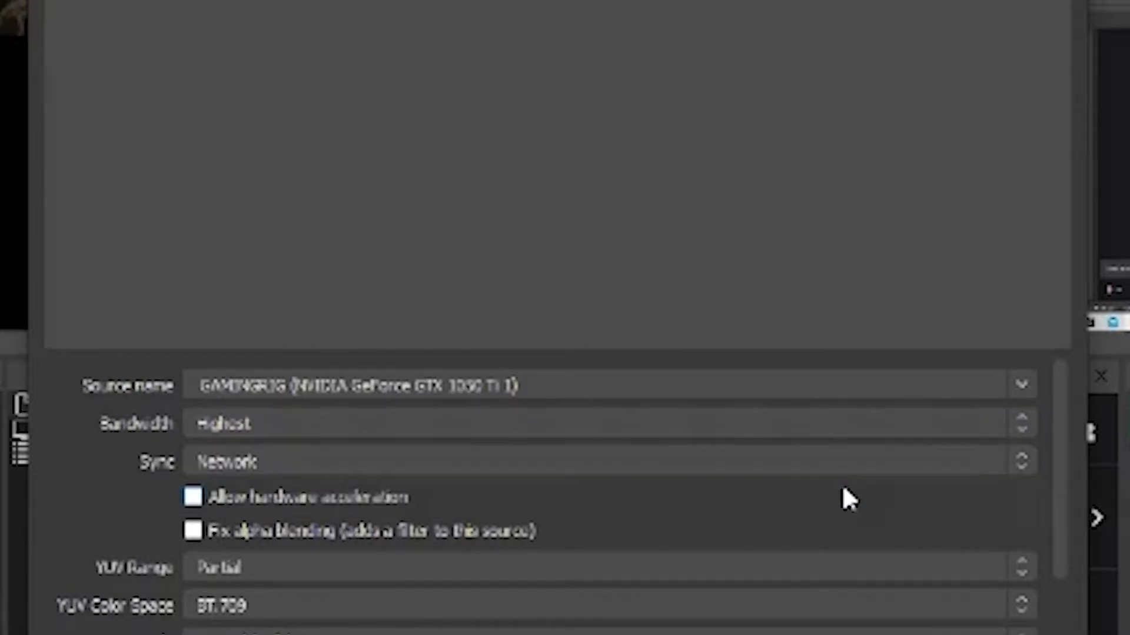
# Leave the NDI source's YUV range at Partial.
pyautogui.scroll(-1, 106, 516)
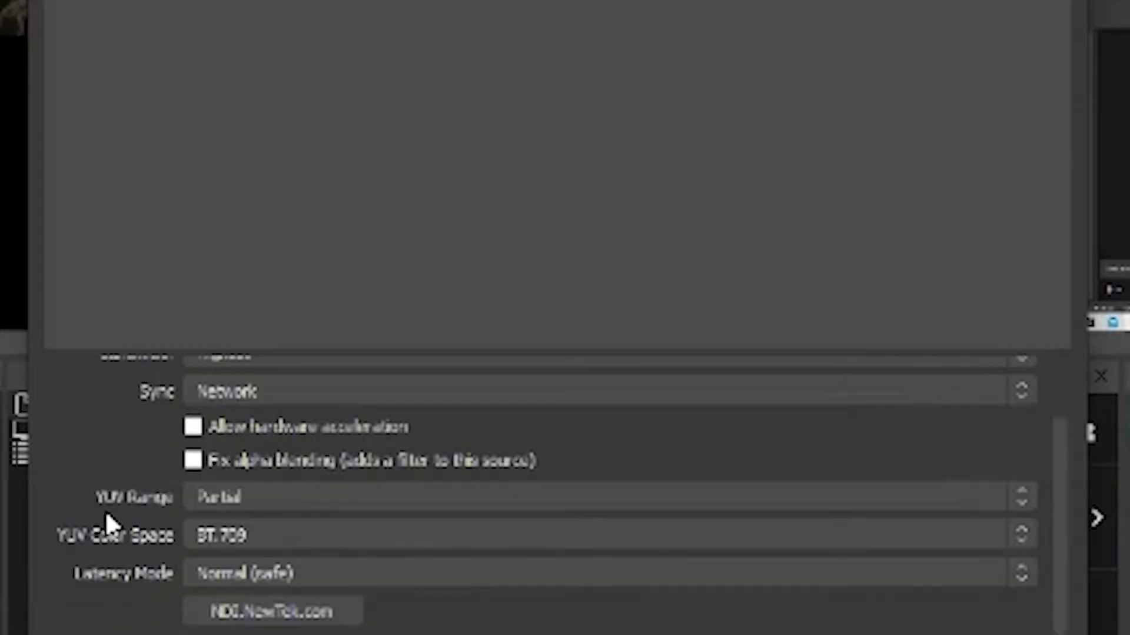
pyautogui.click(298, 494)
pyautogui.click(128, 488)
pyautogui.scroll(1, 127, 483)
pyautogui.scroll(-1, 127, 484)
# Keep Latency Mode at Normal (safe) and save the NDI source properties.
pyautogui.click(279, 571)
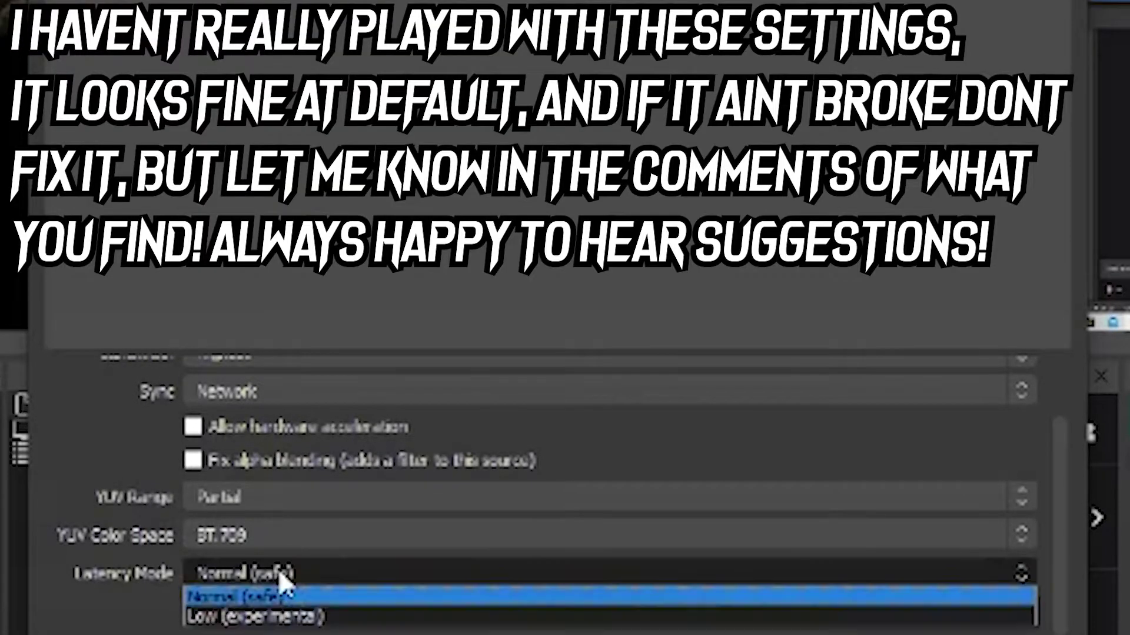
pyautogui.click(128, 562)
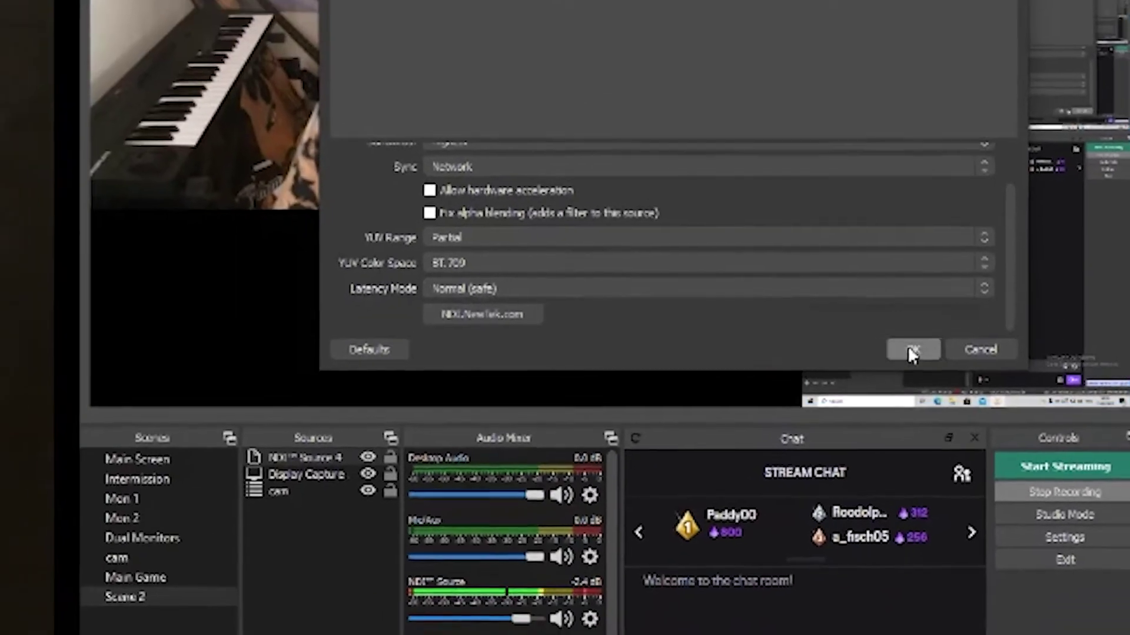
pyautogui.click(863, 348)
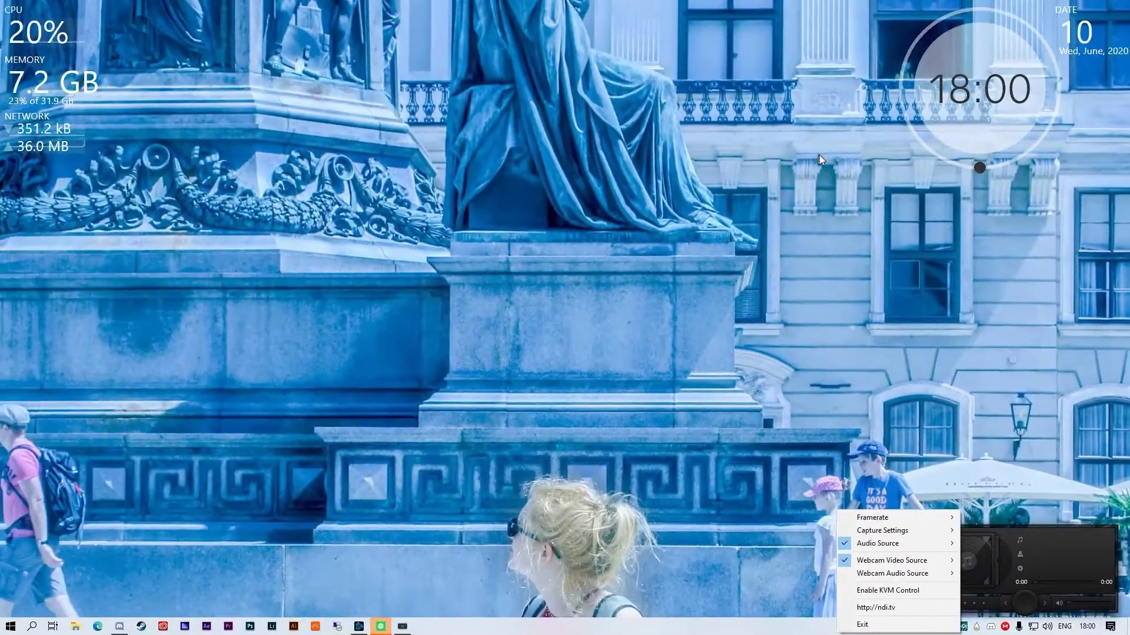
# Dismiss the Scan Converter tray menu, then bring up Steam and minimise it.
pyautogui.click(638, 247)
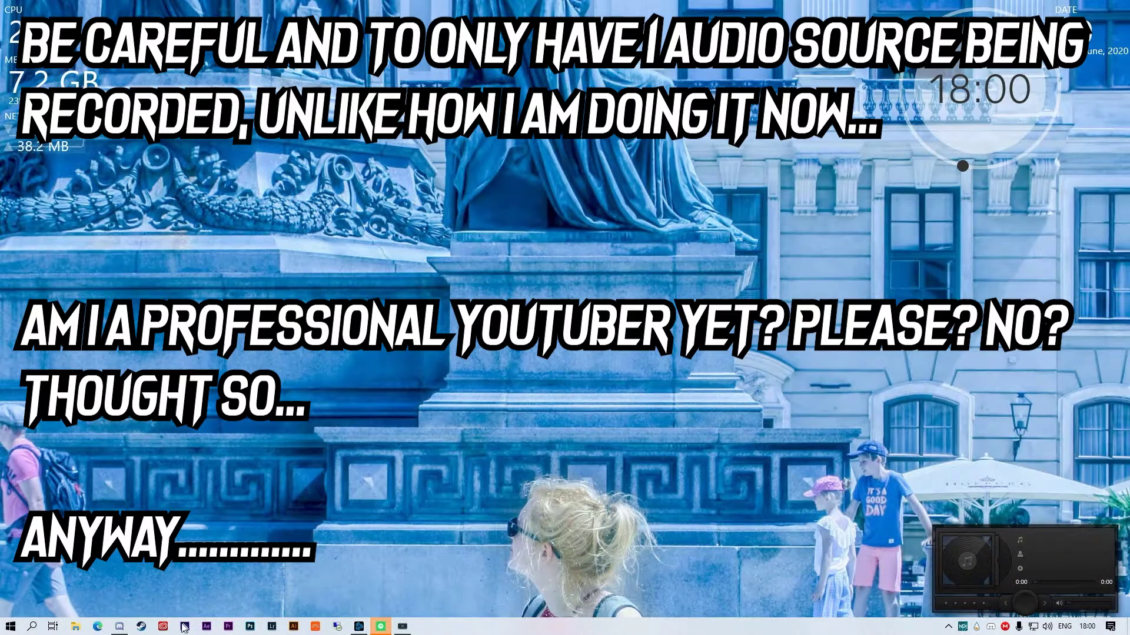
pyautogui.click(141, 627)
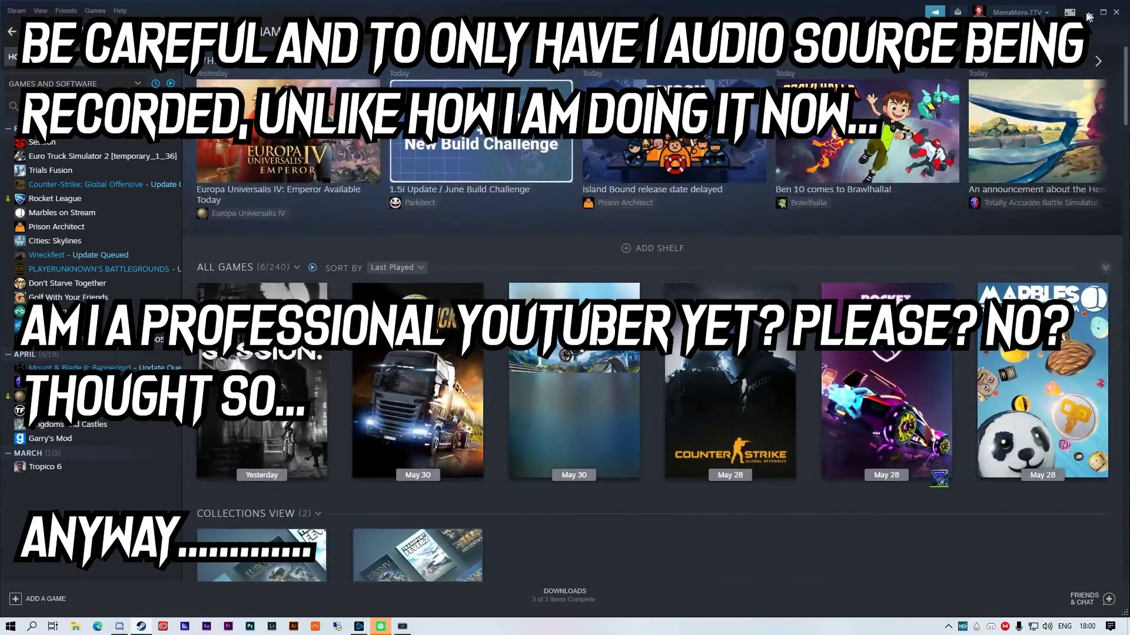
pyautogui.click(1090, 13)
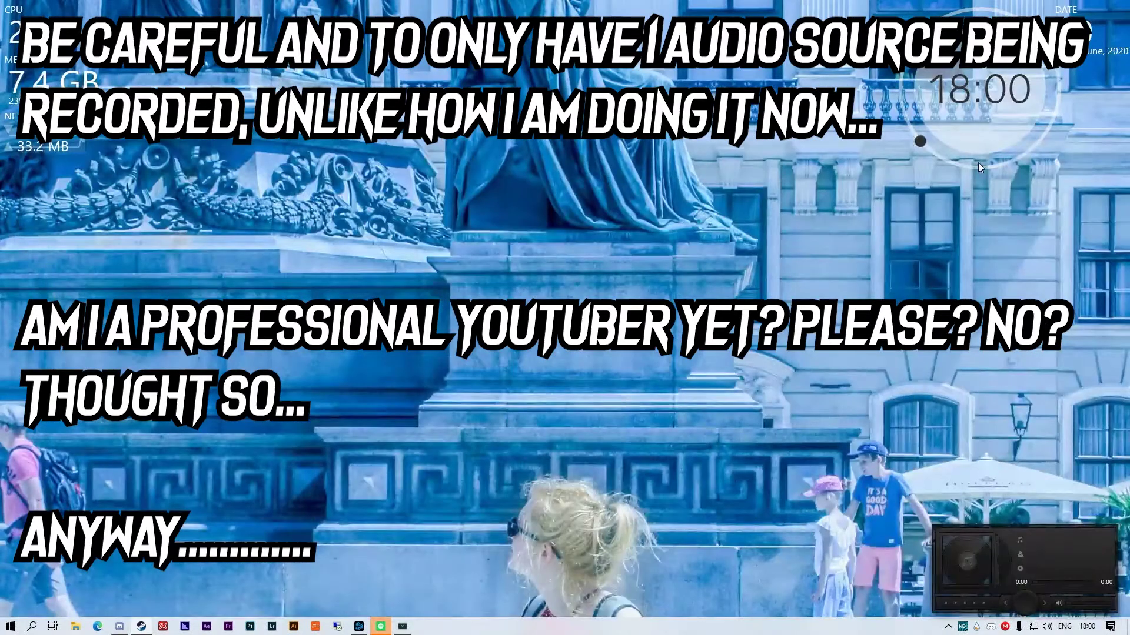